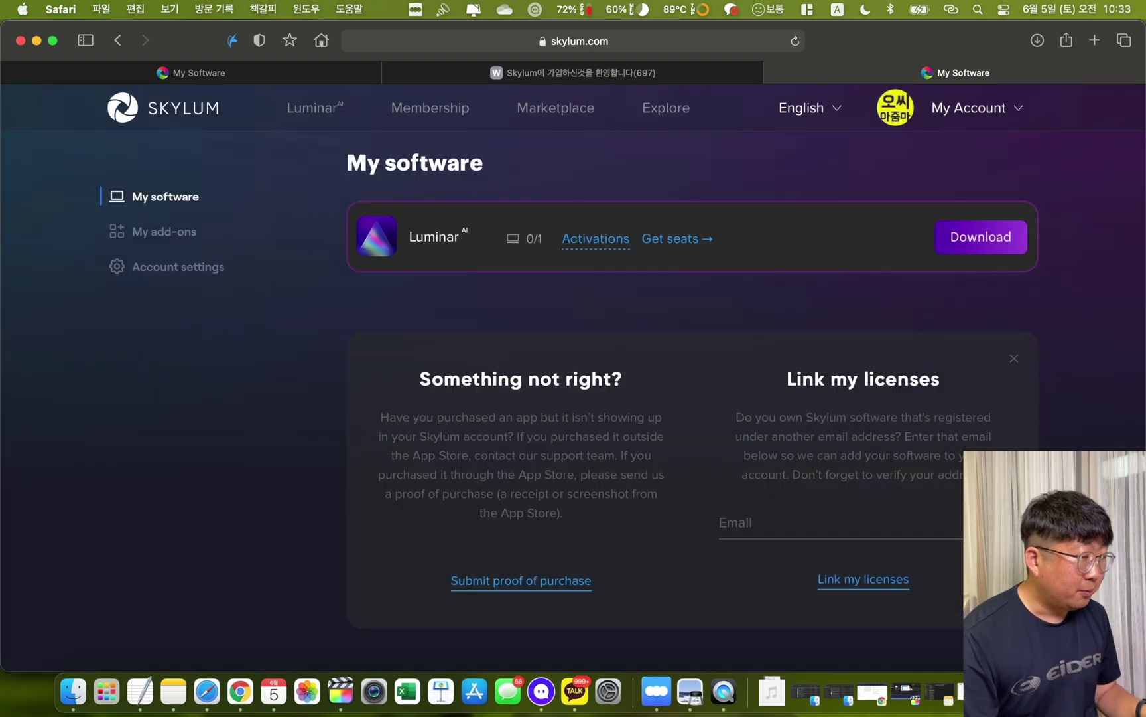
# Download Luminar AI from the account's software page and look through the owned add-ons.
pyautogui.click(981, 237)
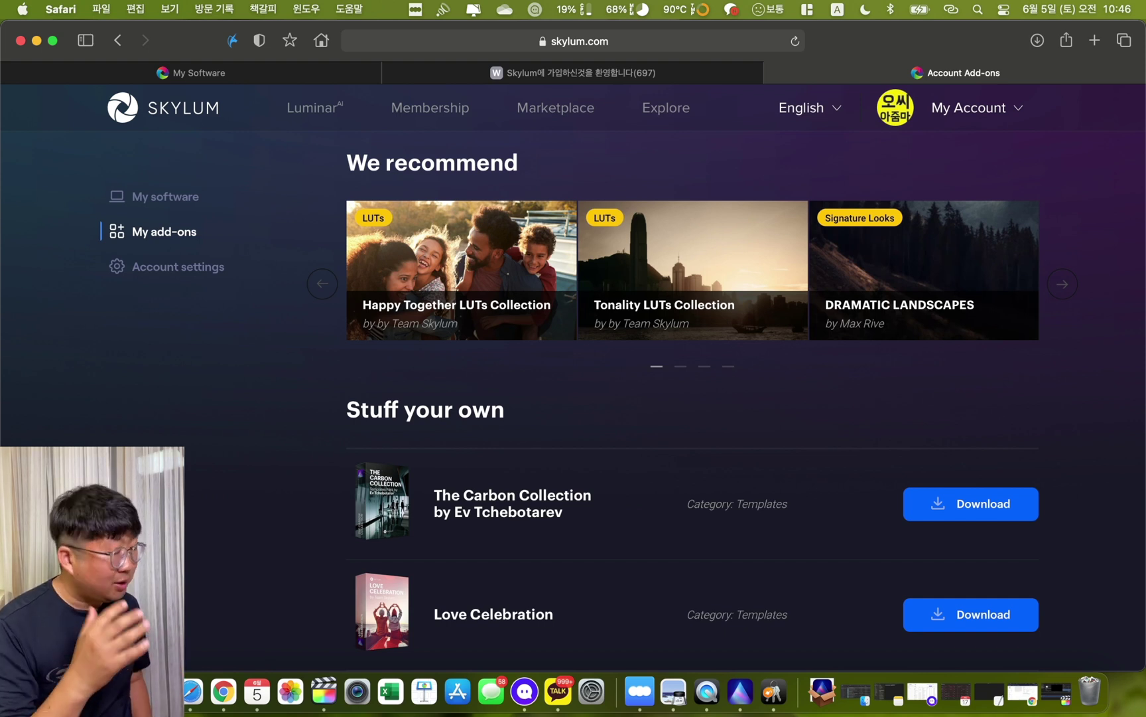
pyautogui.scroll(-5, 692, 398)
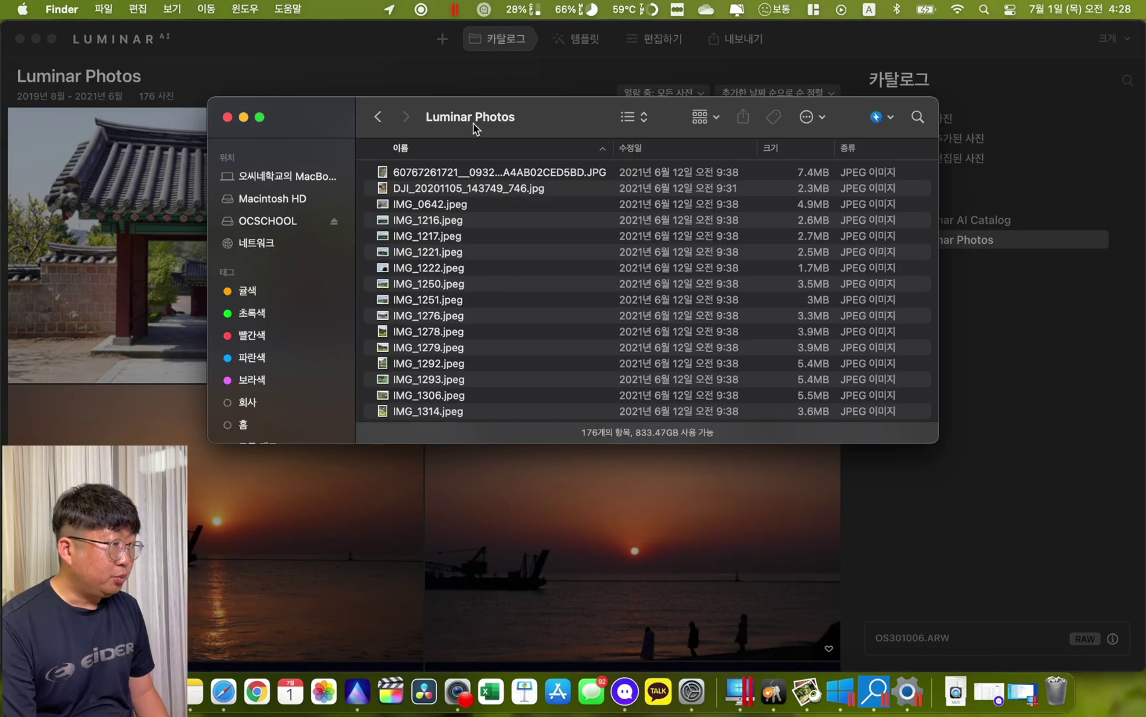
# Switch to Luminar AI and examine the options for adding a folder or images, along with the Luminar Photos folder.
pyautogui.moveTo(486, 121)
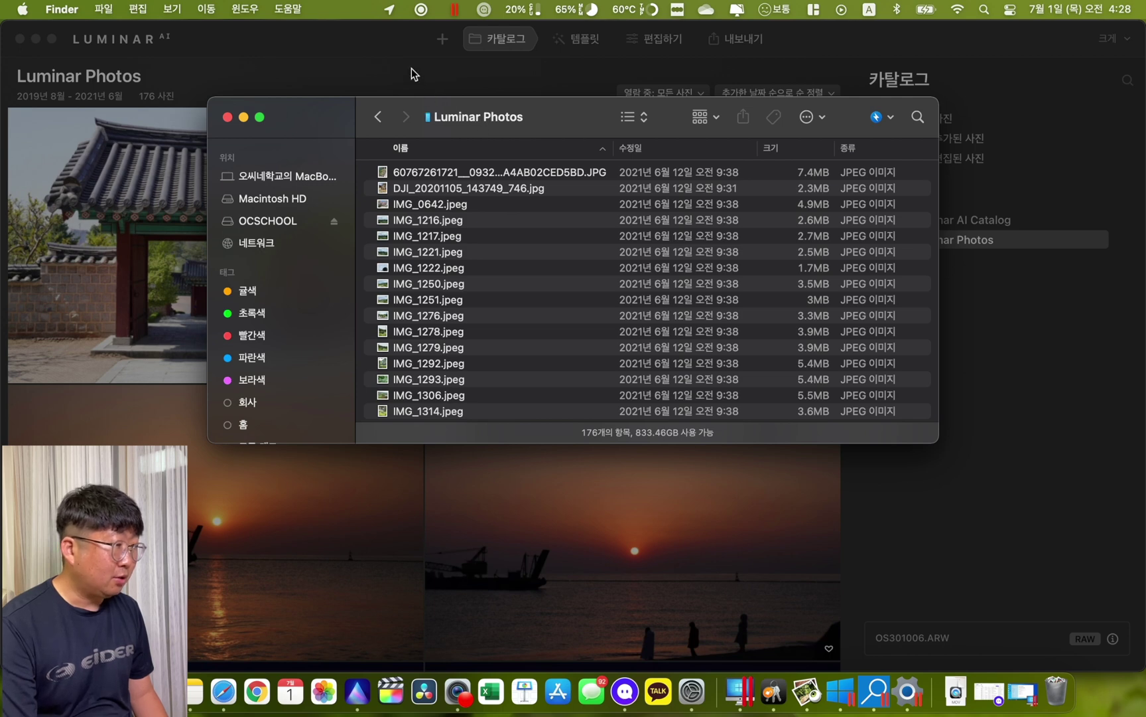
pyautogui.click(443, 40)
pyautogui.click(443, 40)
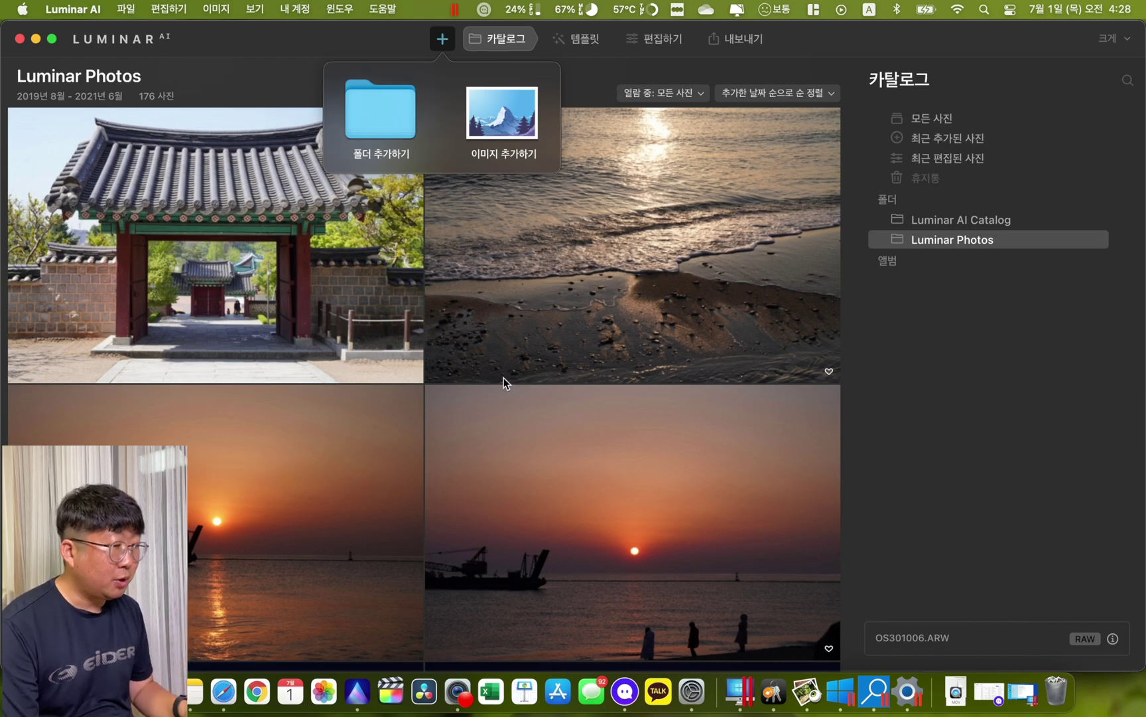
pyautogui.click(312, 299)
pyautogui.scroll(-15, 313, 299)
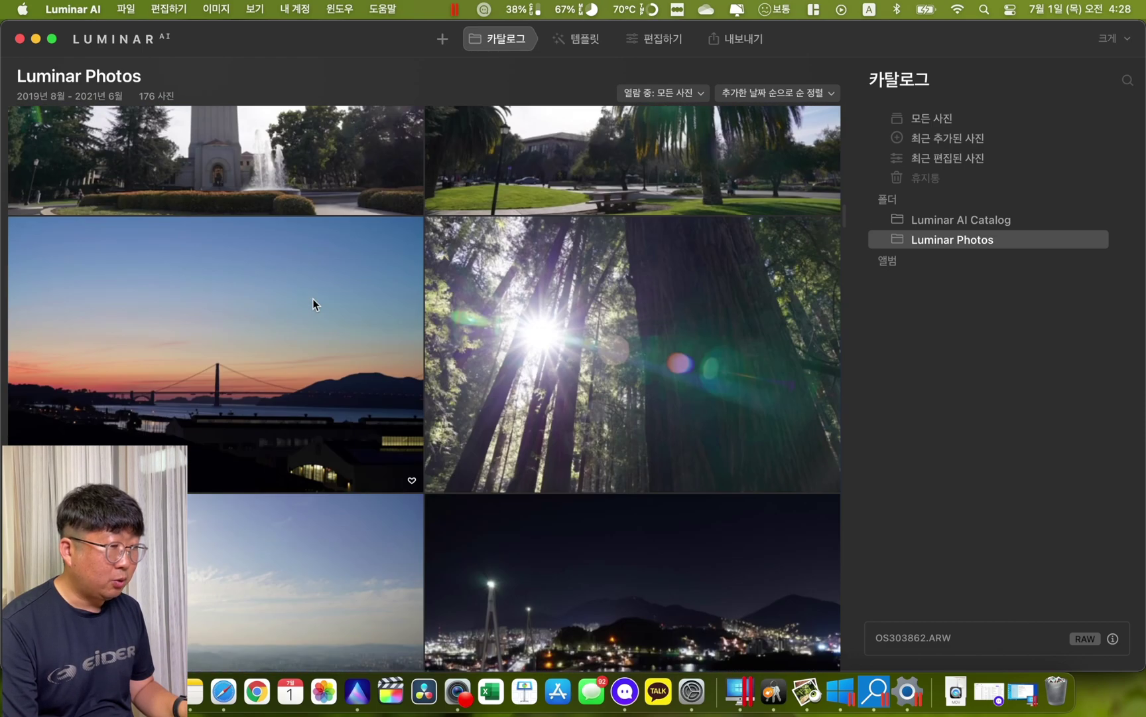
pyautogui.scroll(15, 312, 298)
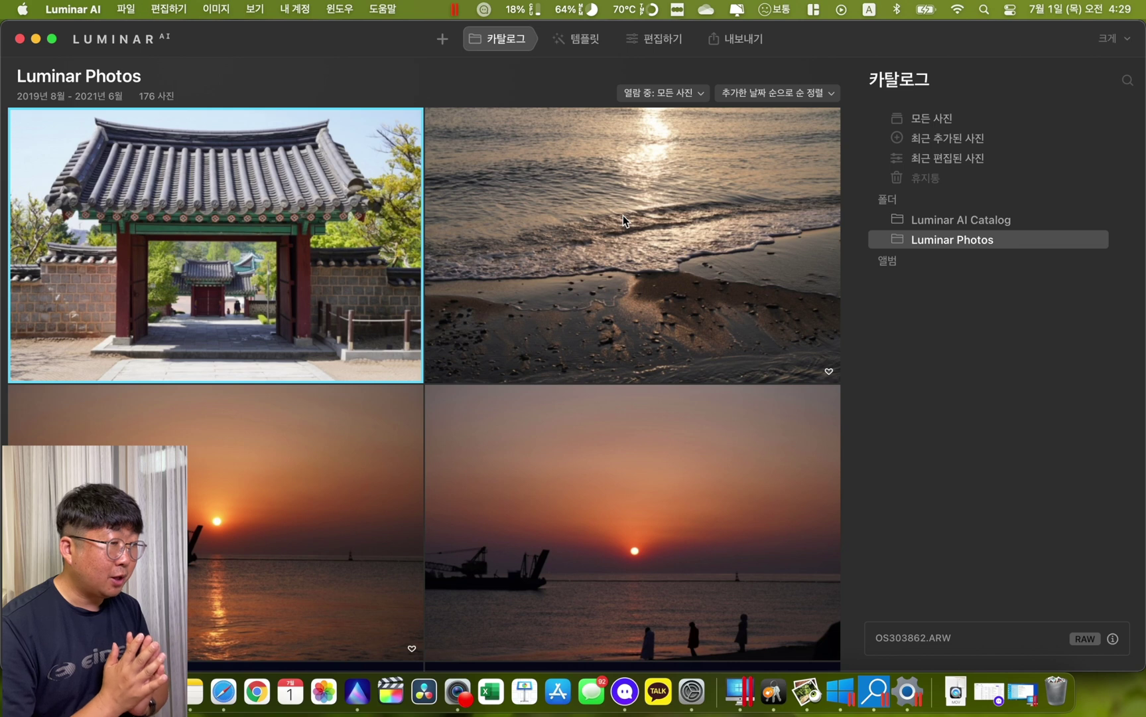
pyautogui.click(442, 38)
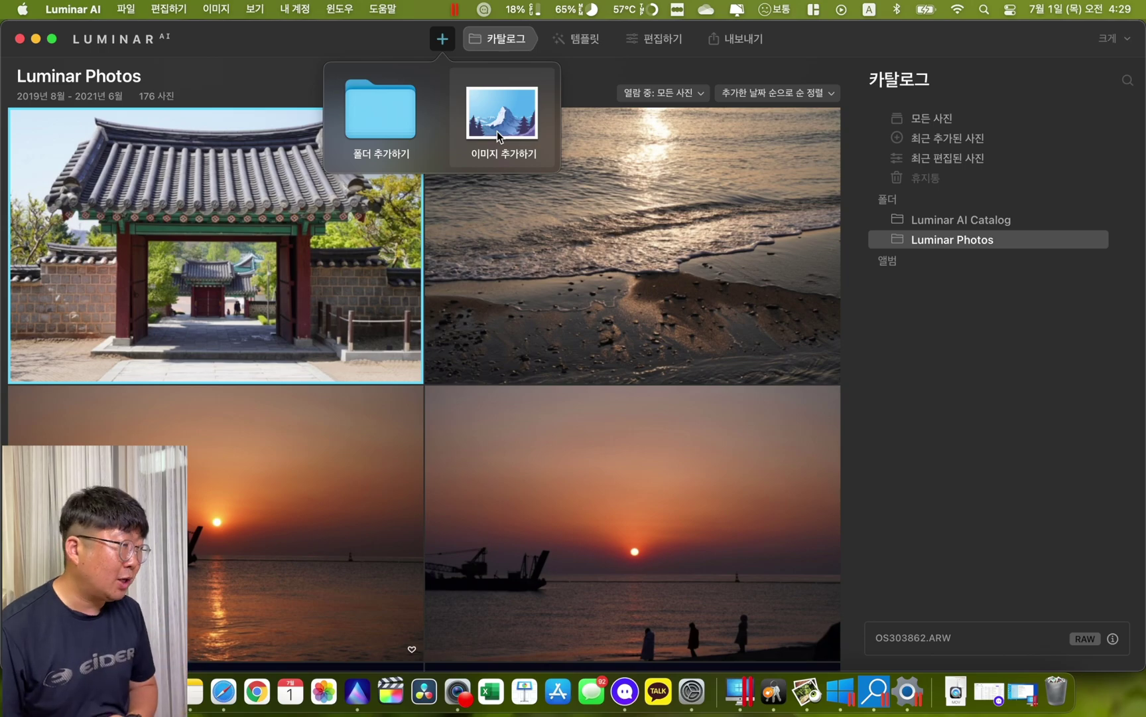
pyautogui.click(555, 409)
# Select the sunset beach photo with three silhouetted people in the Luminar Photos folder.
pyautogui.scroll(-15, 555, 409)
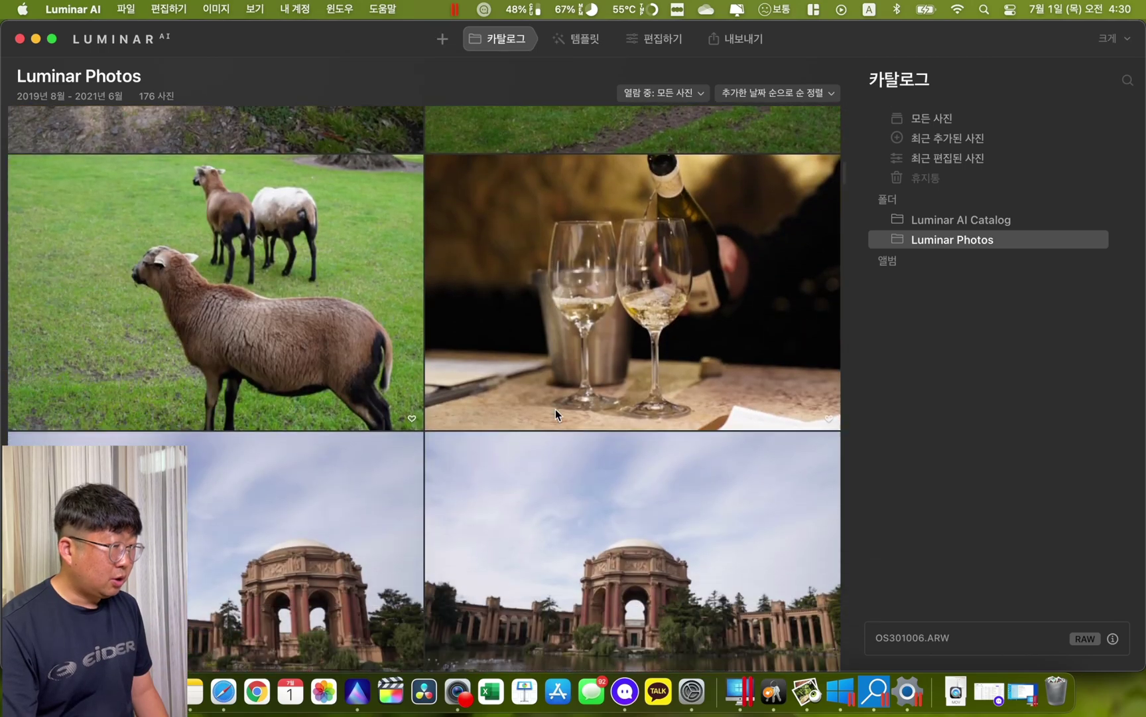
pyautogui.scroll(-10, 556, 411)
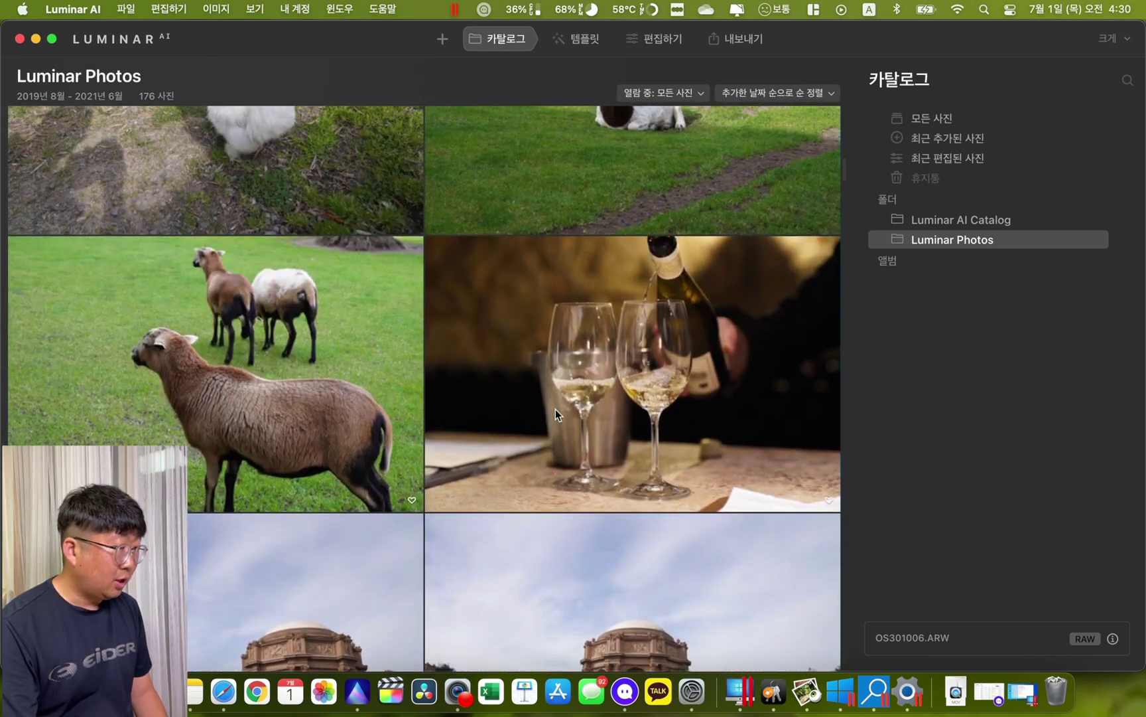
pyautogui.scroll(-10, 679, 236)
pyautogui.click(679, 236)
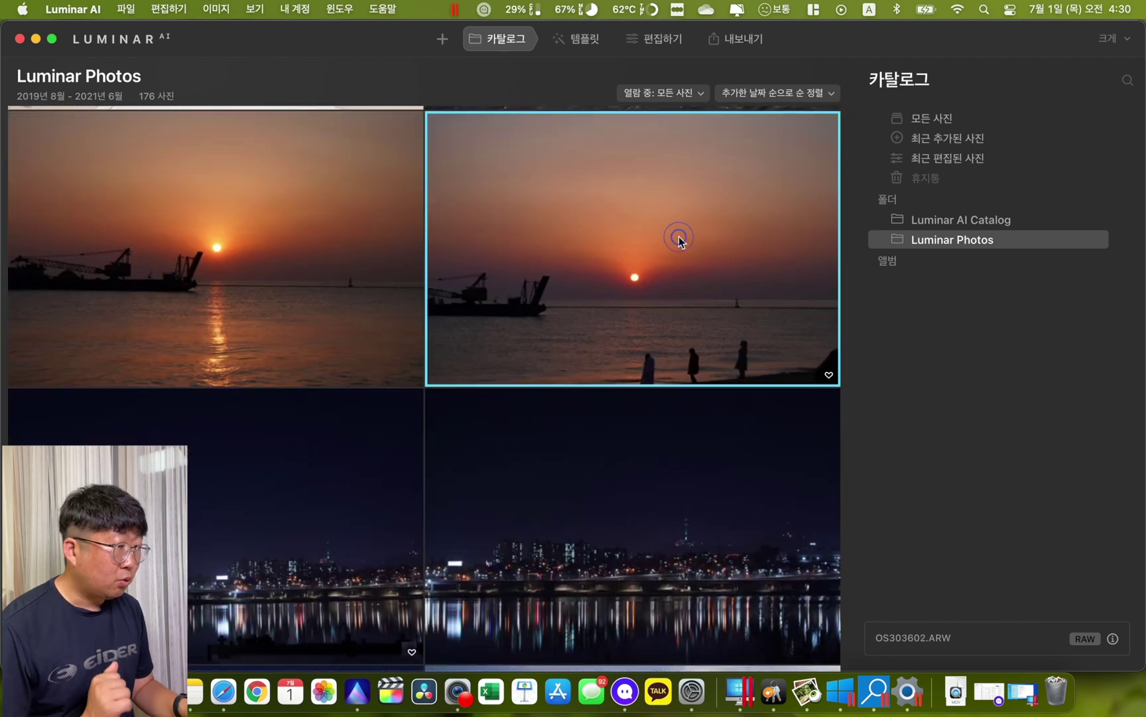
# Show the templates suggested for the sunset photo and open the 저녁 노을 collection.
pyautogui.click(579, 43)
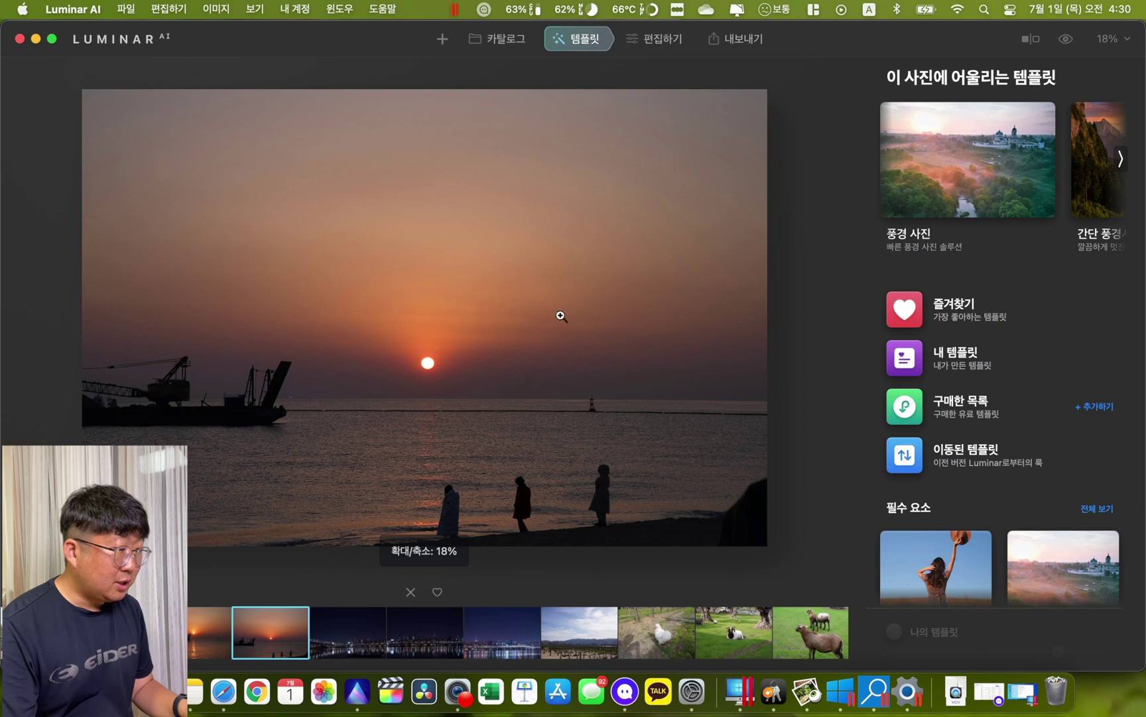
pyautogui.hscroll(5, 981, 161)
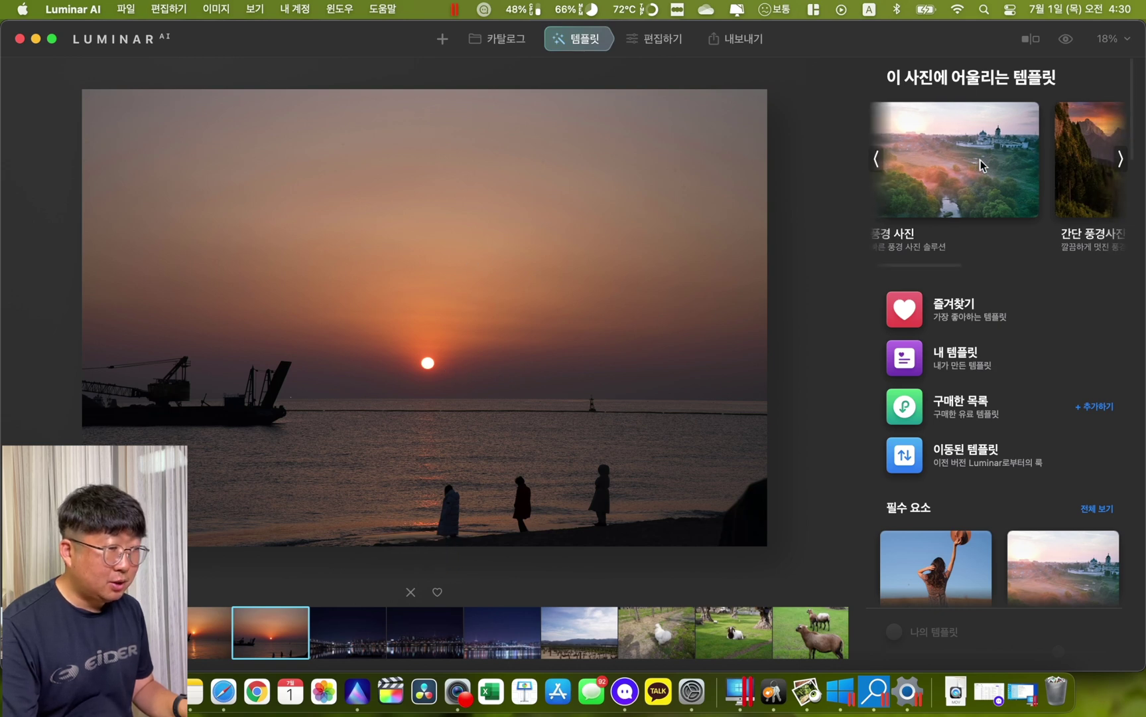
pyautogui.hscroll(2, 980, 160)
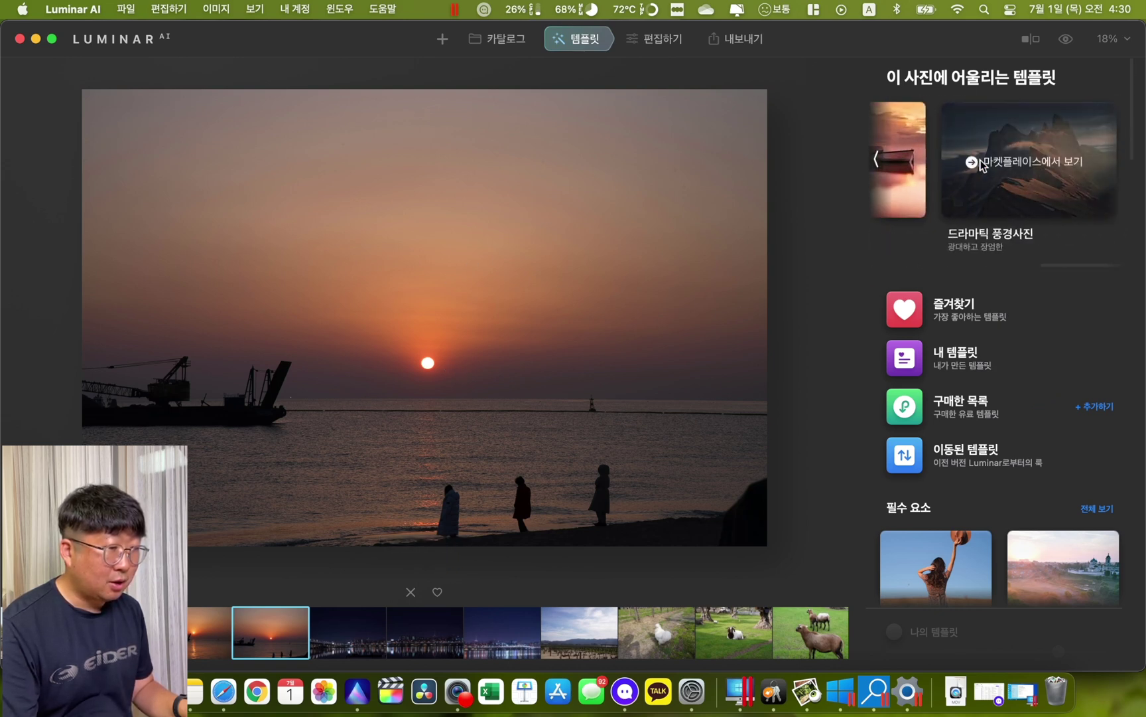
pyautogui.hscroll(-3, 981, 160)
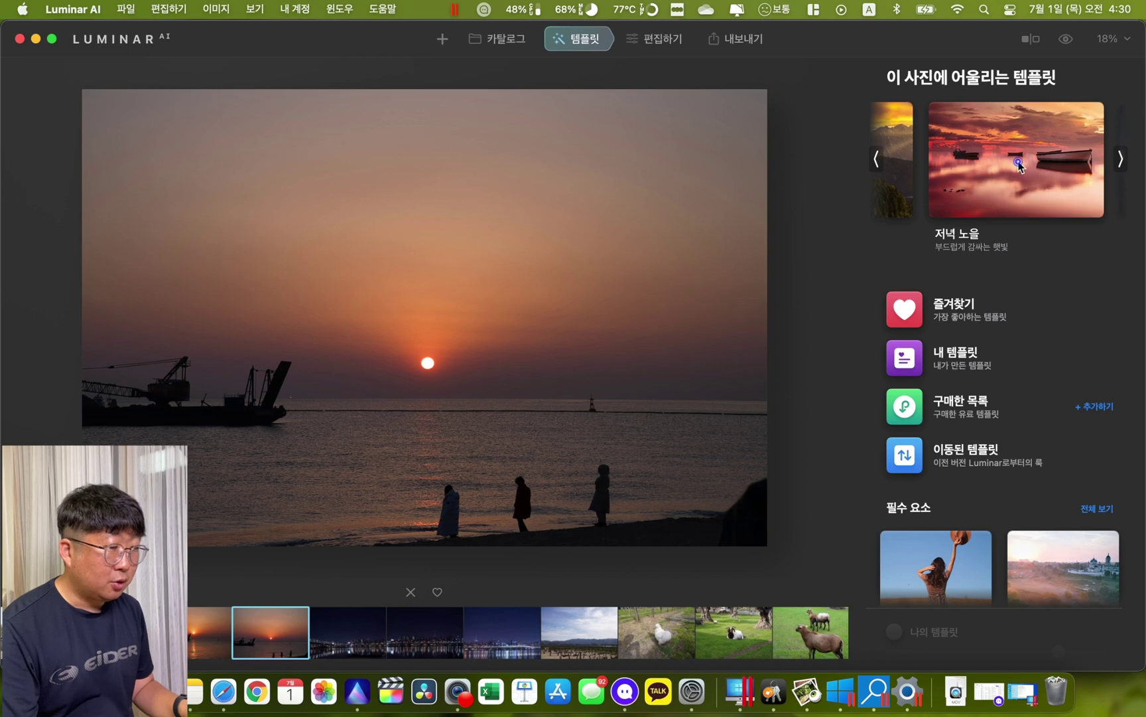
pyautogui.click(1018, 162)
# Try the 블랙 & 화이트, 드림 필름 and 선셋 임팩트 templates on the photo and settle on HDR 파워 at full strength.
pyautogui.click(989, 324)
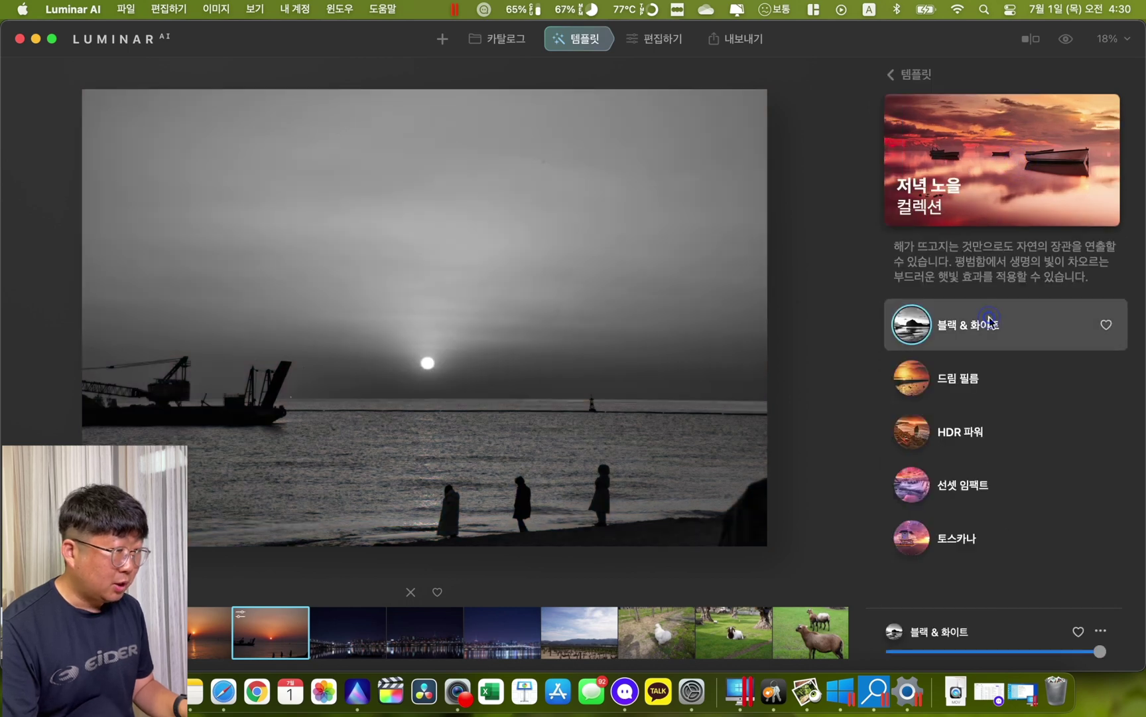
pyautogui.click(985, 373)
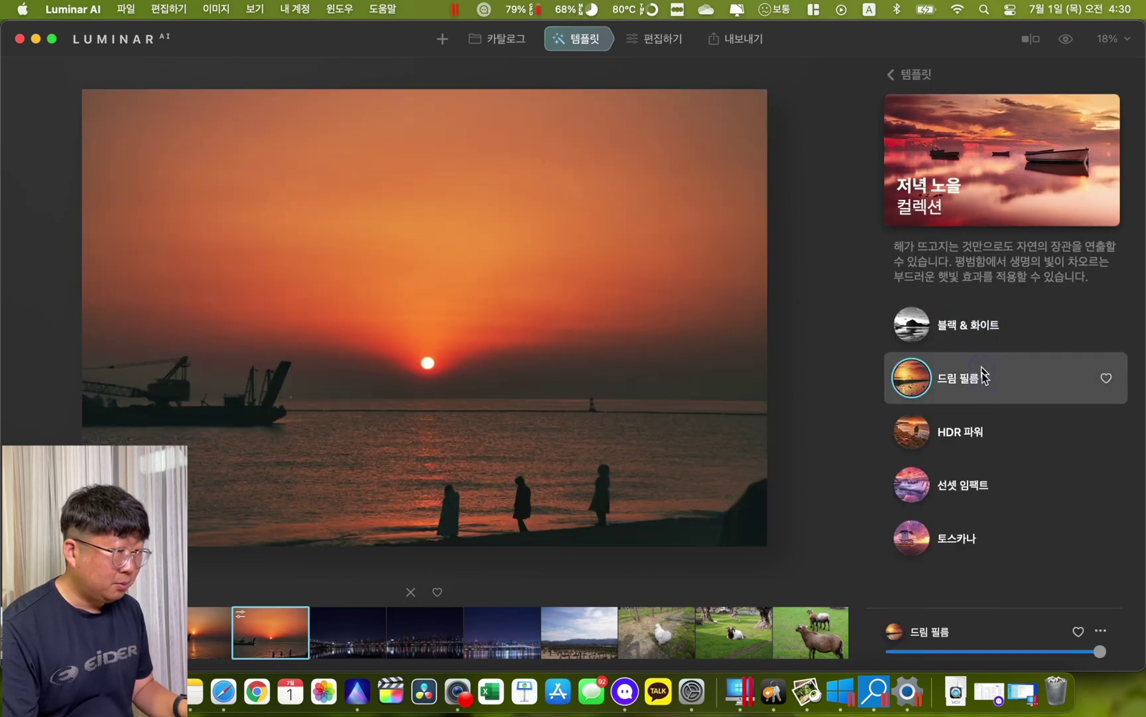
pyautogui.click(984, 443)
pyautogui.click(967, 380)
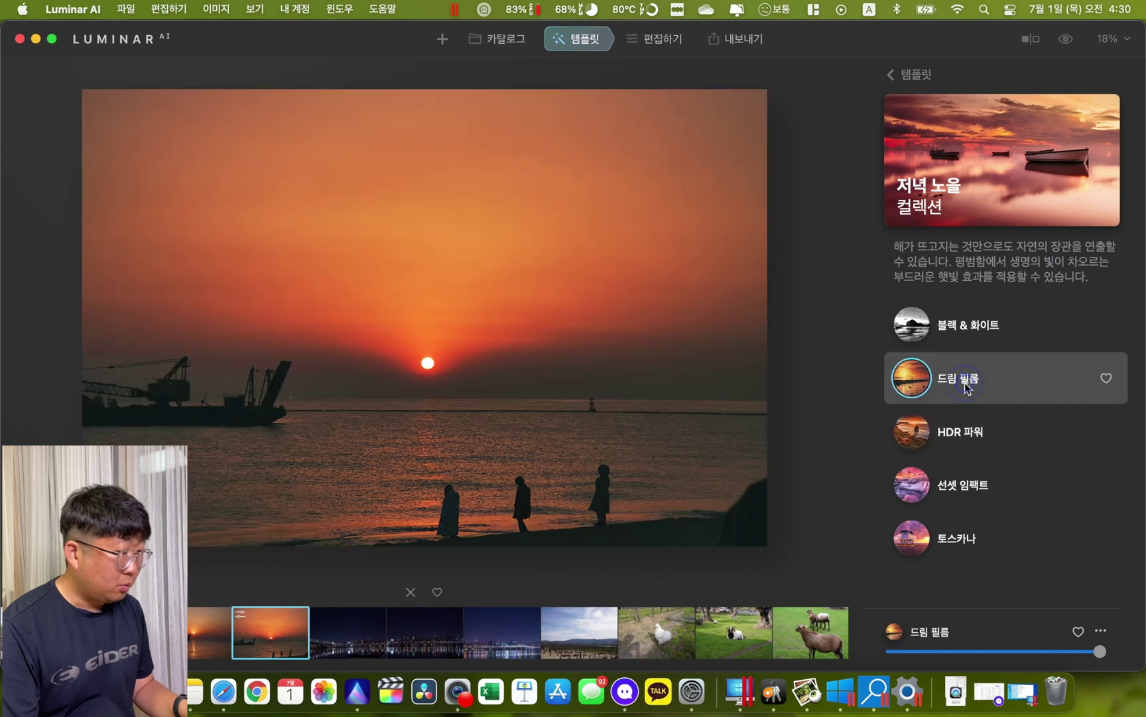
pyautogui.click(971, 431)
pyautogui.click(971, 478)
pyautogui.click(984, 431)
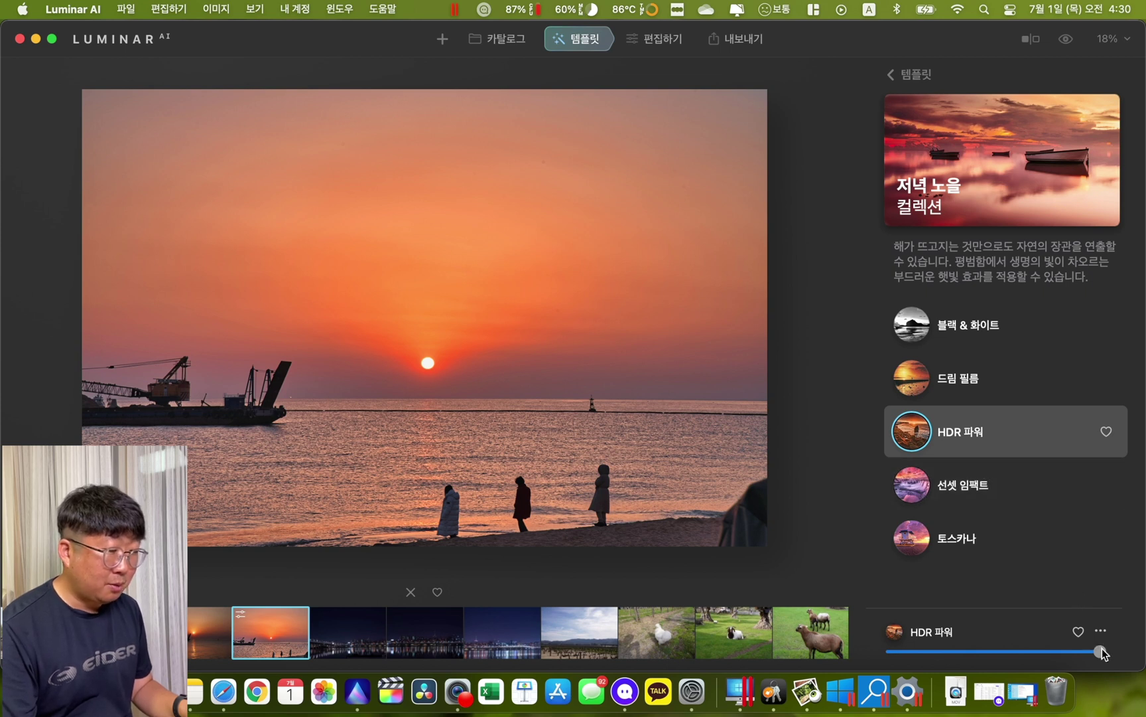
pyautogui.moveTo(1101, 652)
pyautogui.mouseDown()
pyautogui.moveTo(955, 652)
pyautogui.moveTo(1100, 653)
pyautogui.mouseUp()
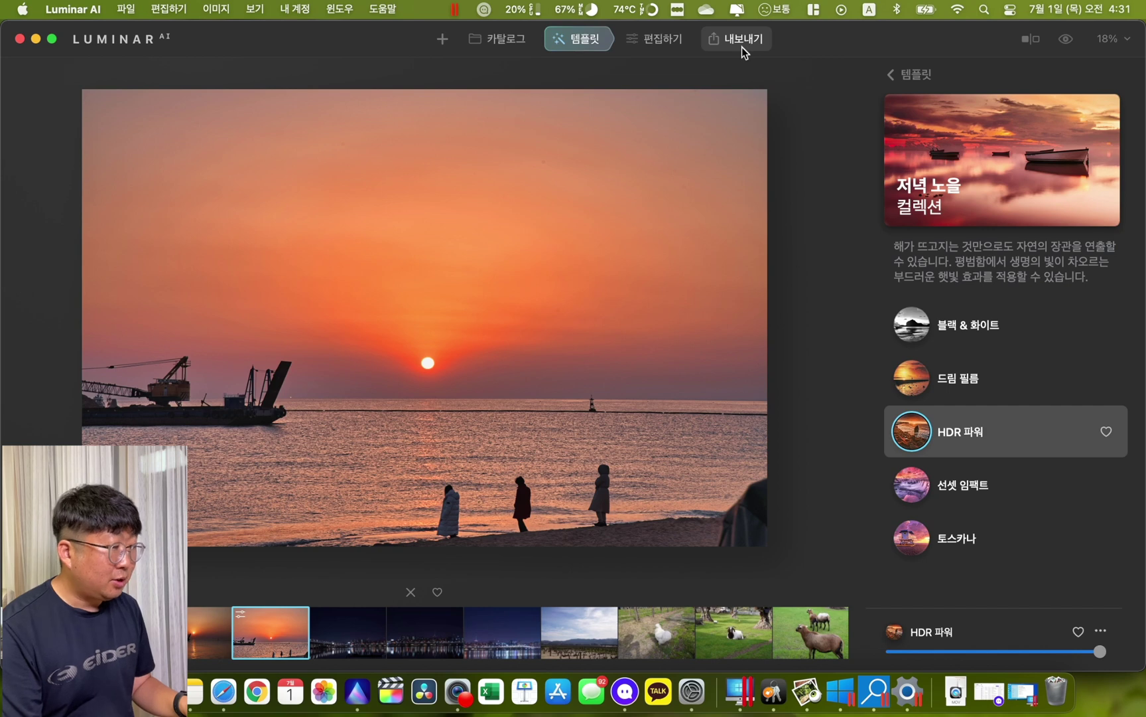
# Crop the sunset photo in edit mode with the automatic 구도 AI composition and apply the crop.
pyautogui.click(682, 44)
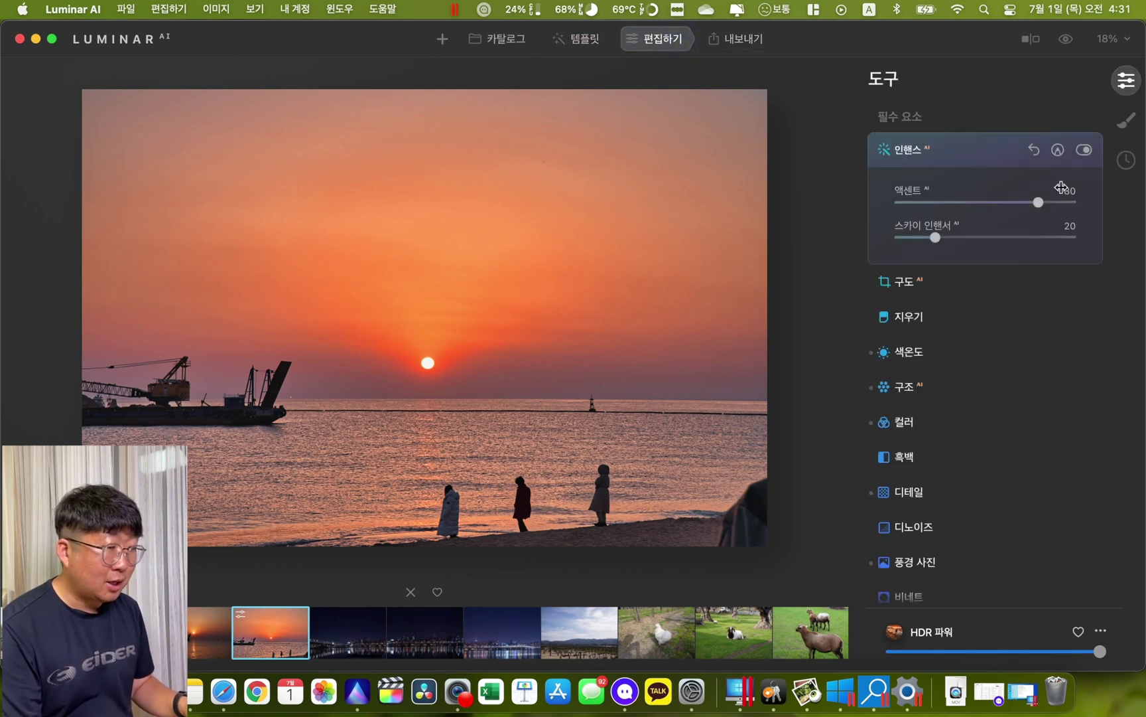
pyautogui.click(995, 280)
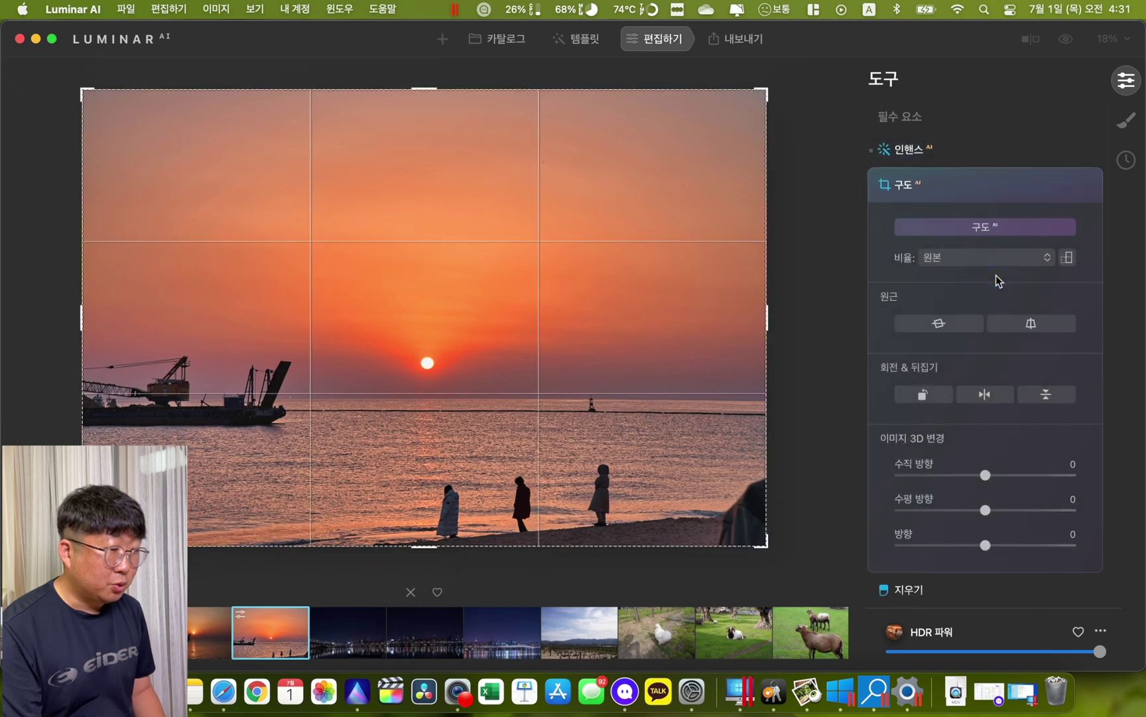
pyautogui.scroll(-5, 994, 432)
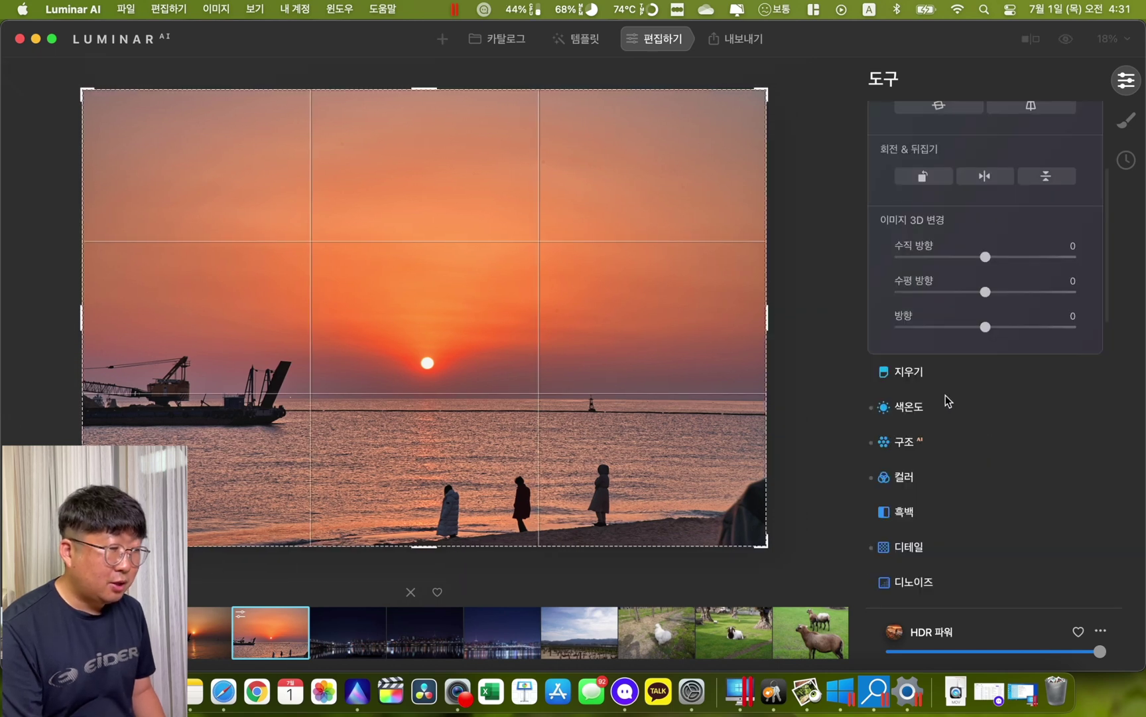
pyautogui.click(939, 368)
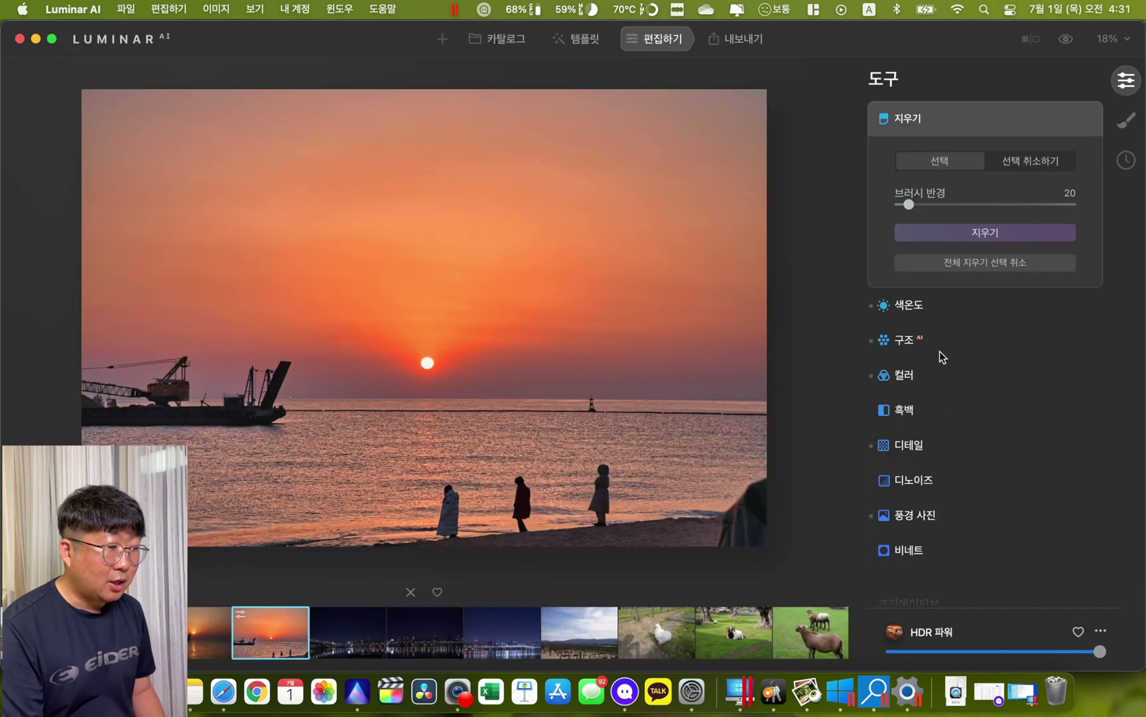
pyautogui.scroll(2, 950, 473)
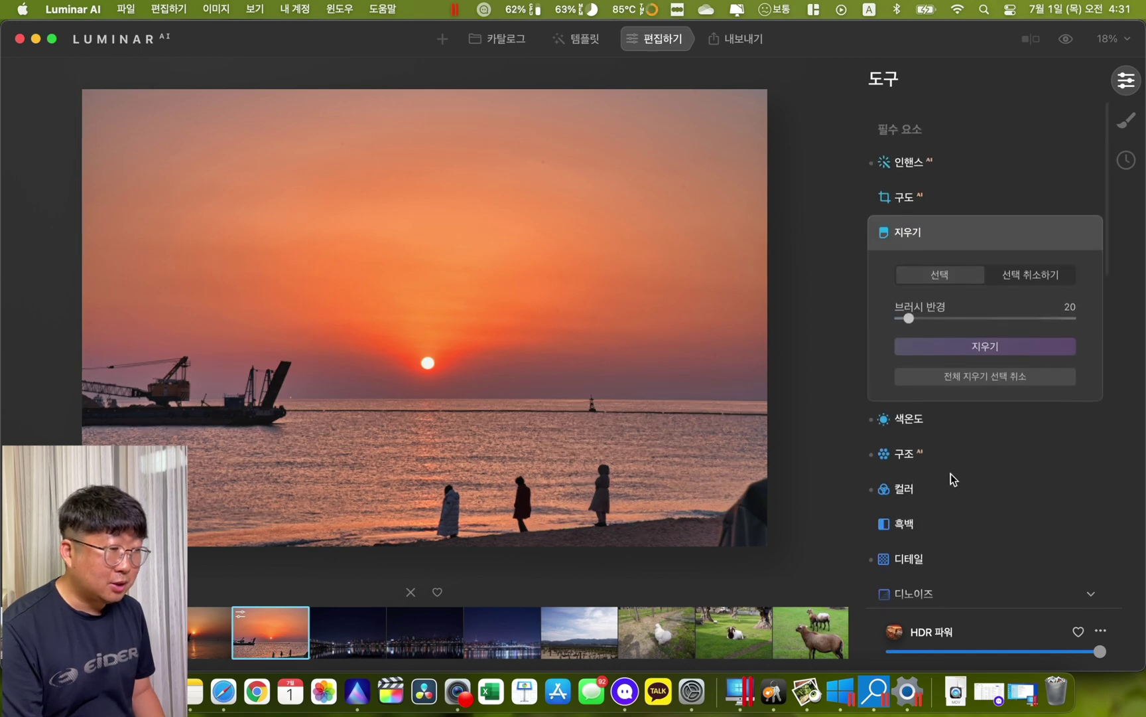
pyautogui.click(942, 191)
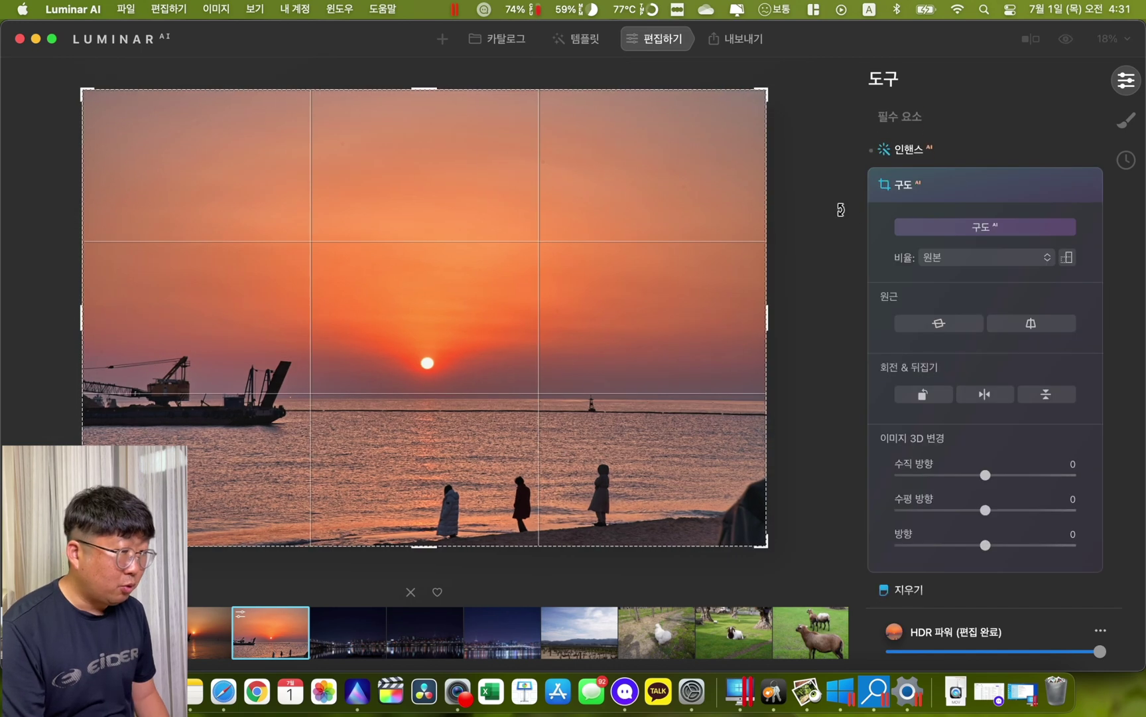
pyautogui.click(949, 228)
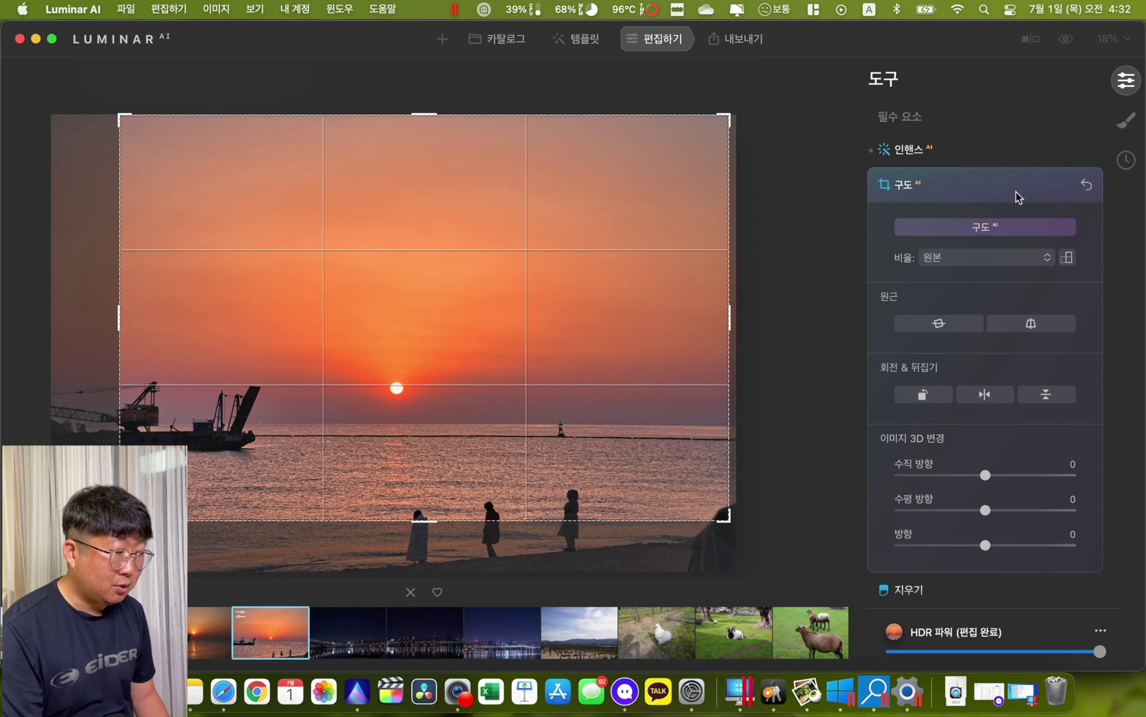
pyautogui.press('Return')
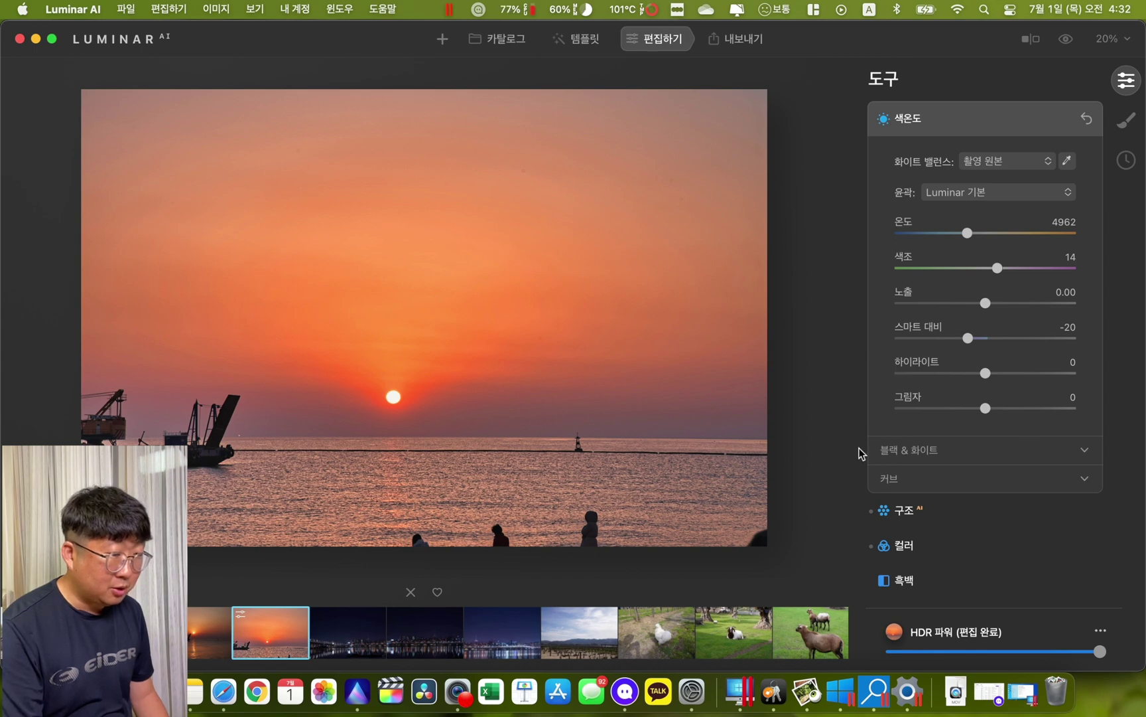
# Erase the three people along the lower edge of the photo with the 지우기 tool at brush radius 20.
pyautogui.click(909, 118)
pyautogui.click(909, 219)
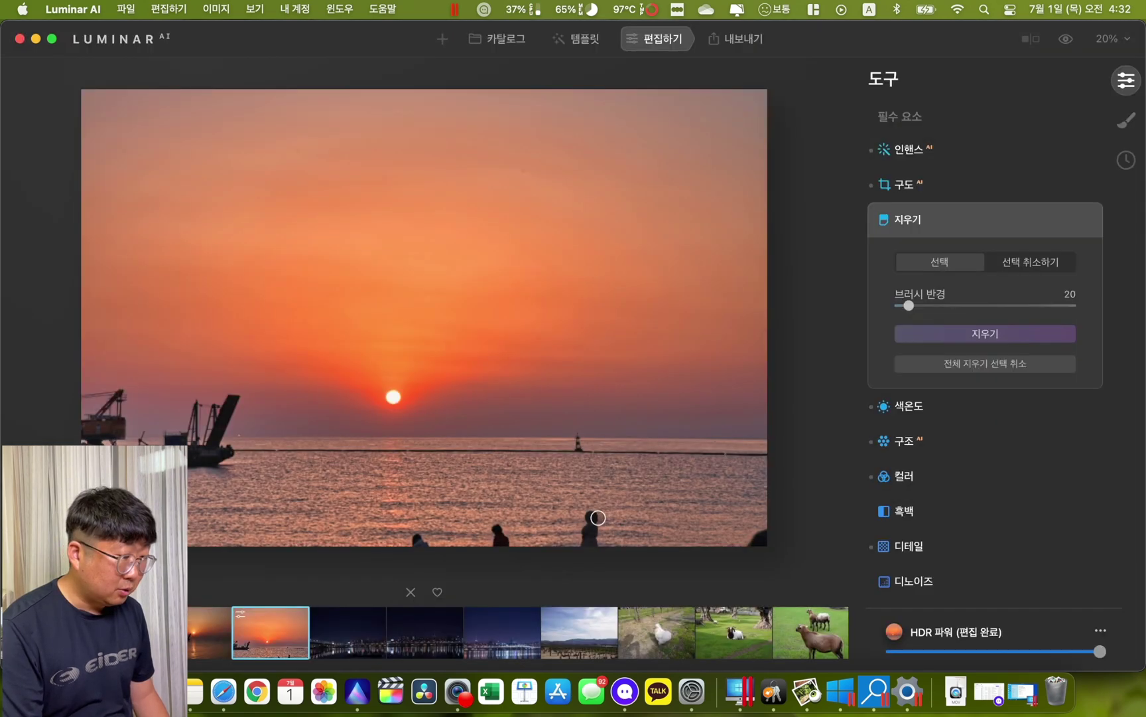
pyautogui.moveTo(597, 517)
pyautogui.mouseDown()
pyautogui.moveTo(584, 525)
pyautogui.moveTo(589, 537)
pyautogui.mouseUp()
pyautogui.moveTo(495, 527); pyautogui.dragTo(506, 538)
pyautogui.moveTo(416, 532); pyautogui.dragTo(419, 544)
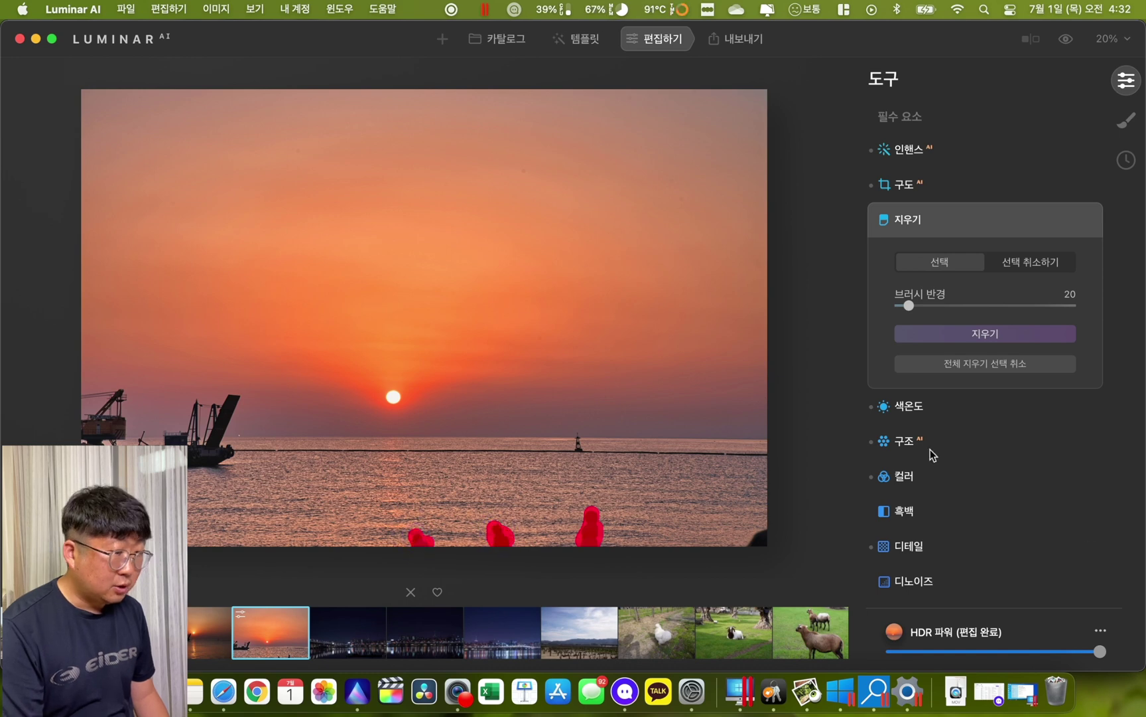
pyautogui.click(1015, 337)
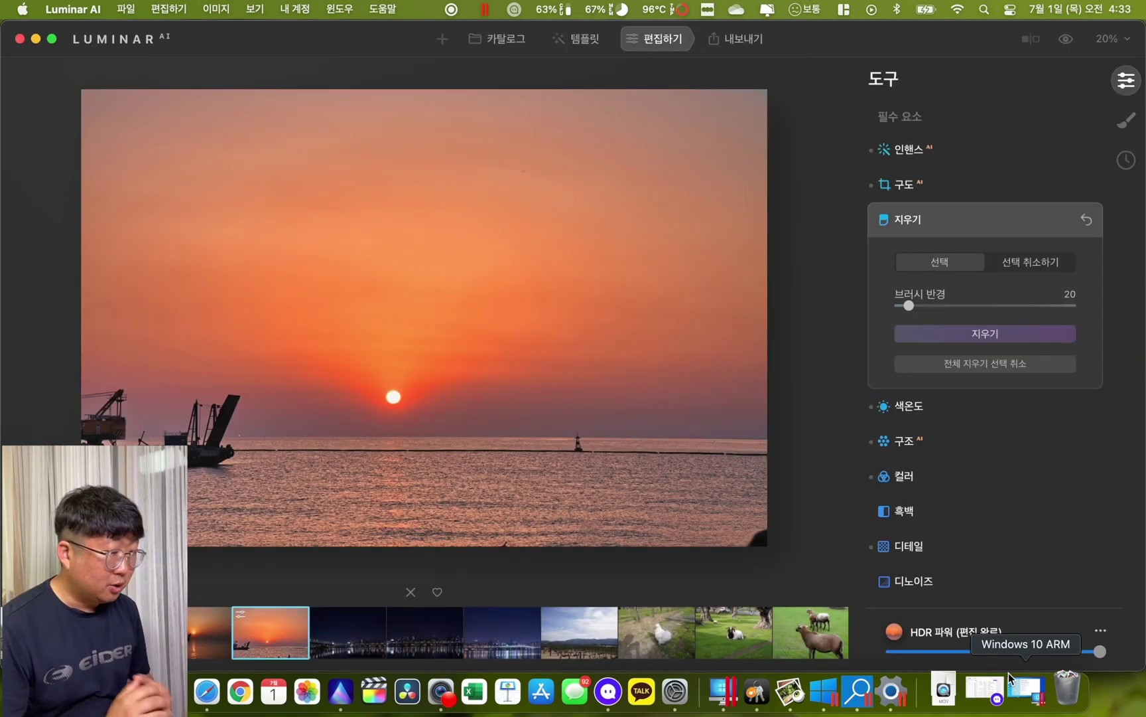
# Look through the remaining essential, creative and portrait editing tools.
pyautogui.click(953, 414)
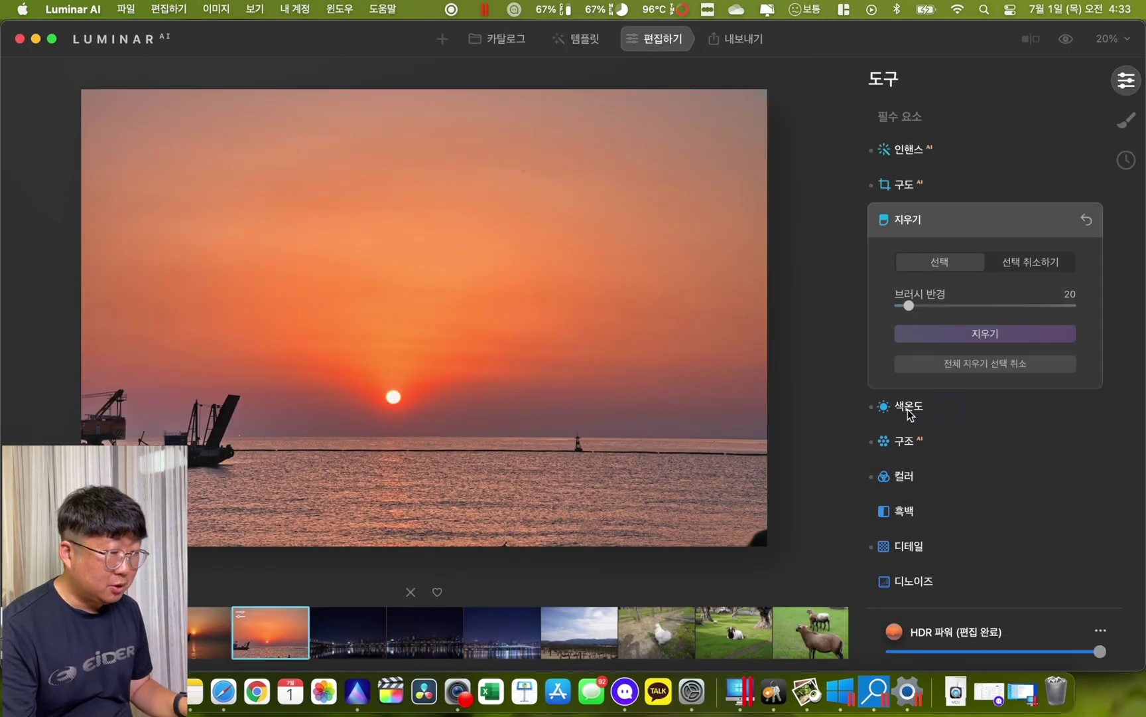
pyautogui.click(1042, 404)
pyautogui.scroll(-5, 1042, 524)
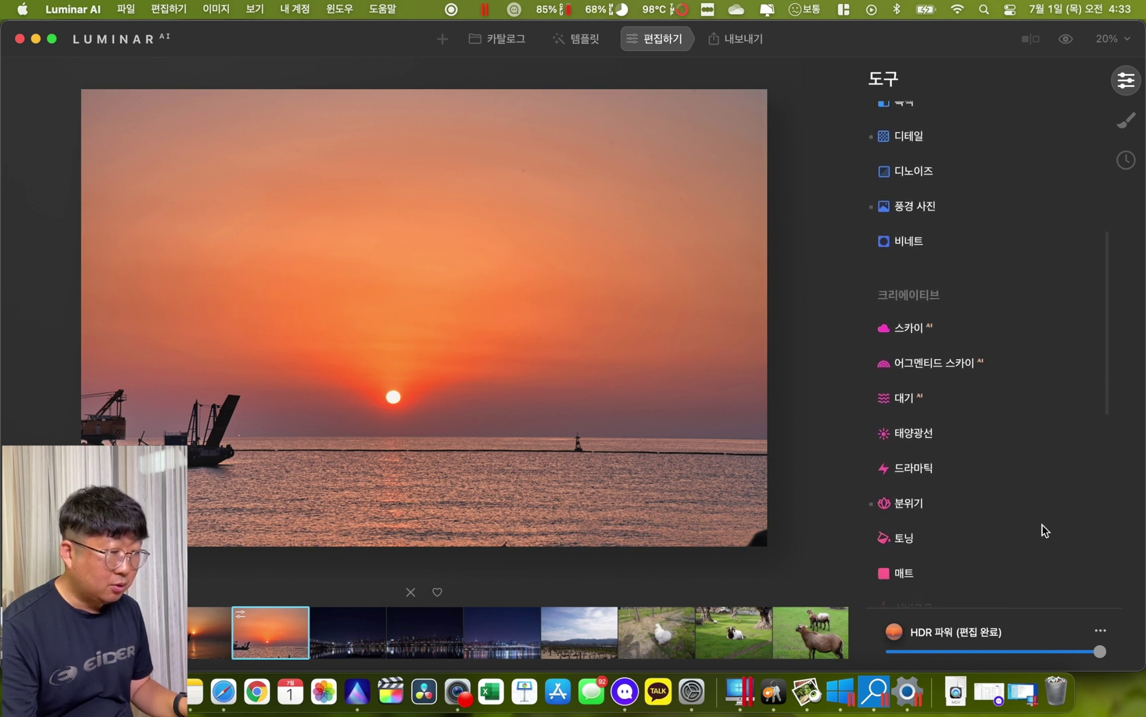
pyautogui.scroll(-3, 1042, 524)
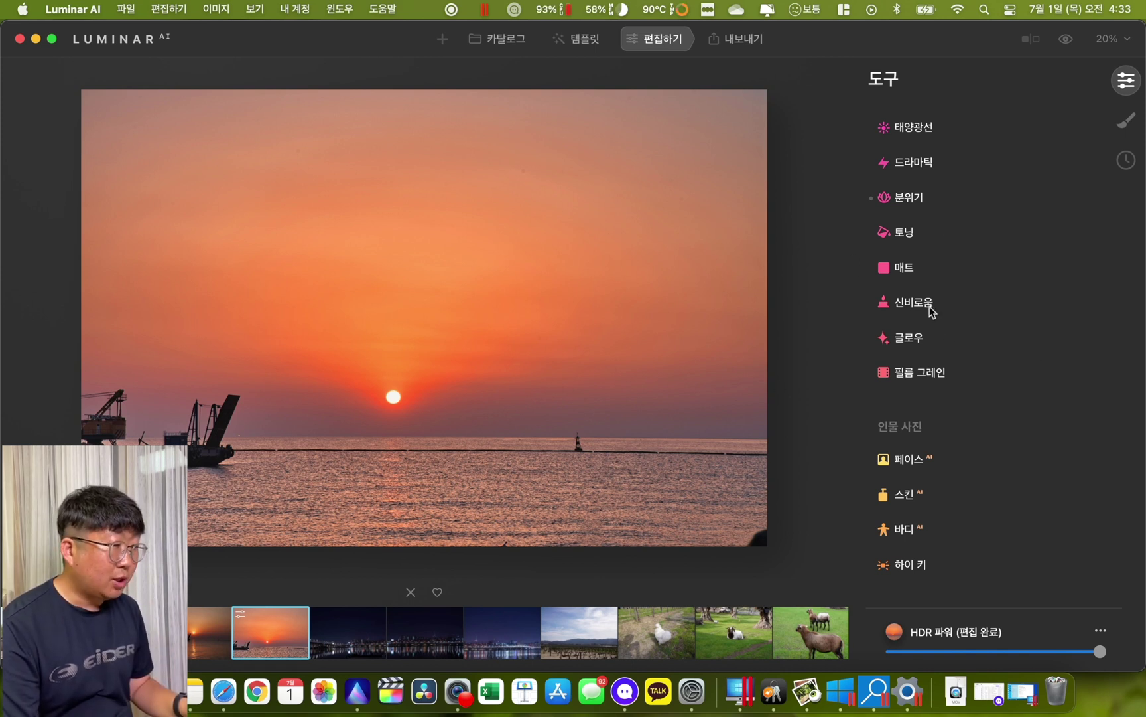
# Export the edited photo to the 다운로드 folder as OS303602.jpeg in original size, sRGB, JPEG quality 100.
pyautogui.click(758, 47)
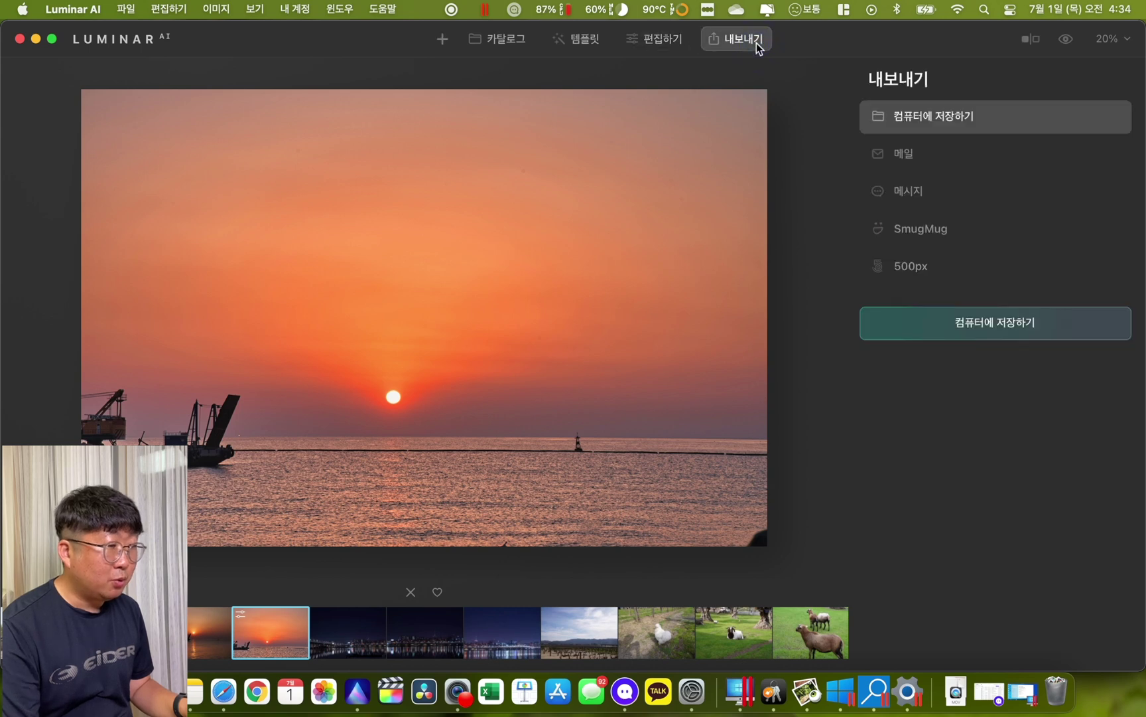
pyautogui.click(1042, 328)
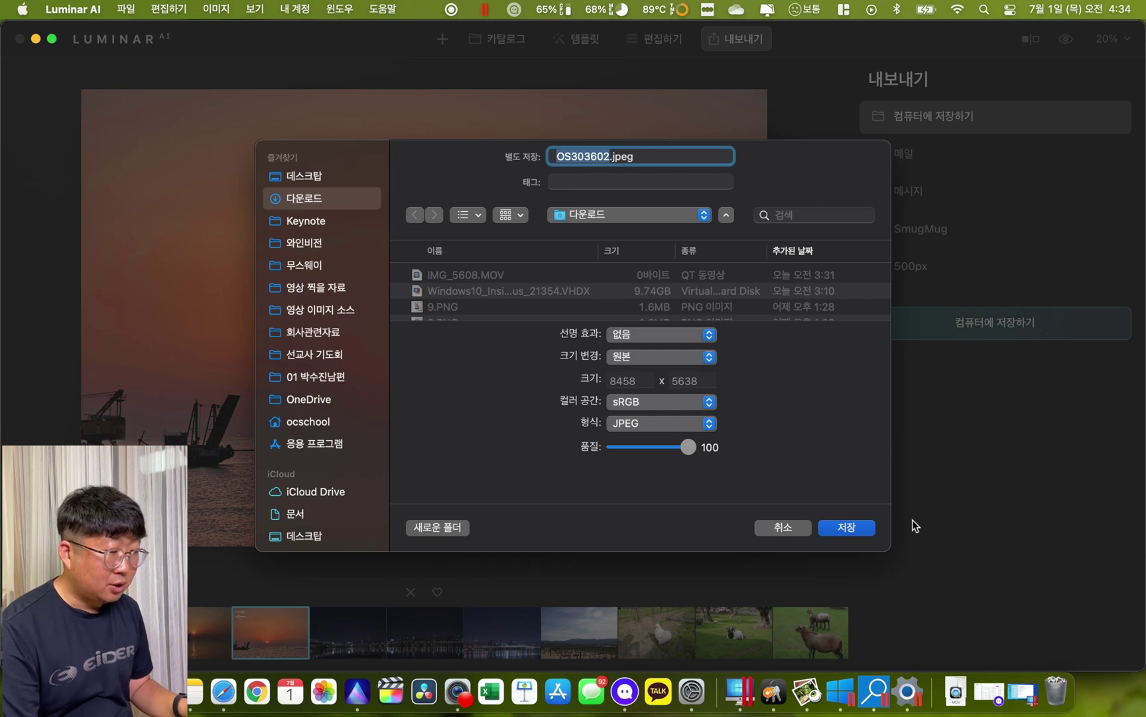
pyautogui.click(847, 527)
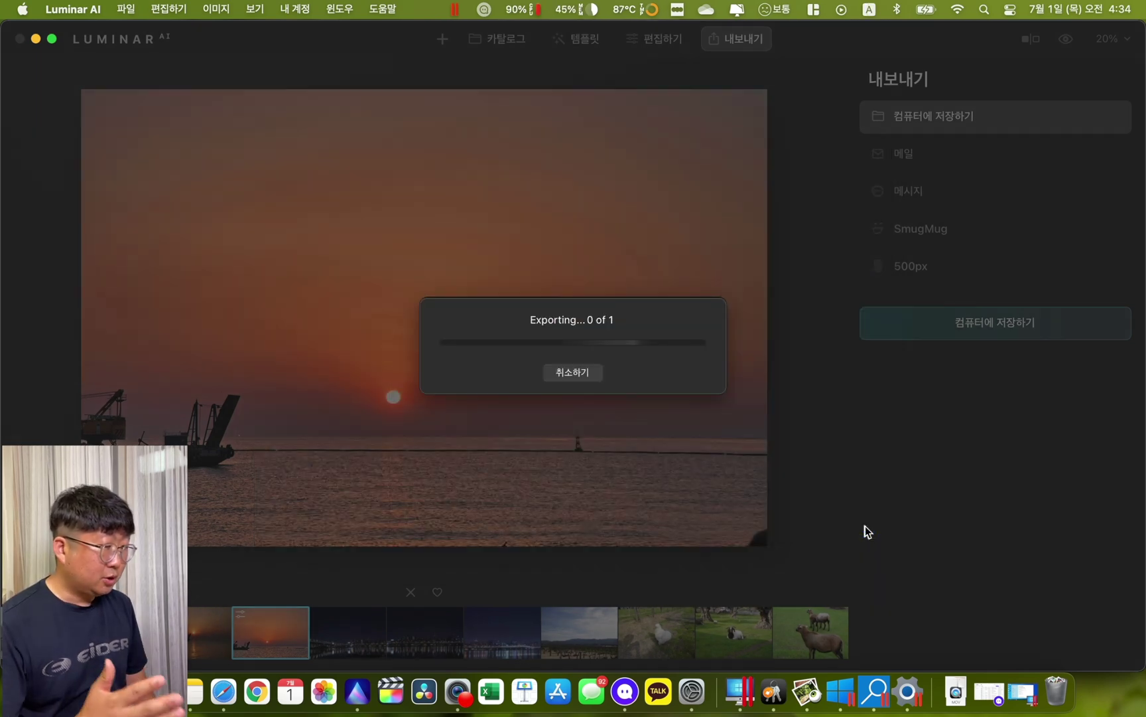